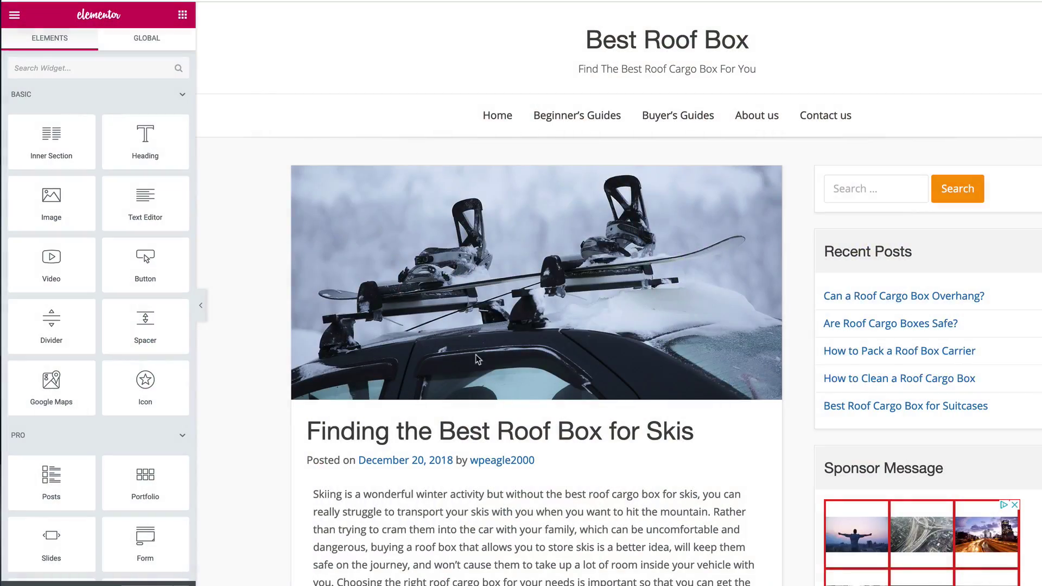
# - Add an Image widget below the intro paragraph showing the car photo with a roof box from the Media Library
pyautogui.scroll(-5, 478, 359)
pyautogui.moveTo(52, 204); pyautogui.dragTo(326, 320)
pyautogui.click(418, 383)
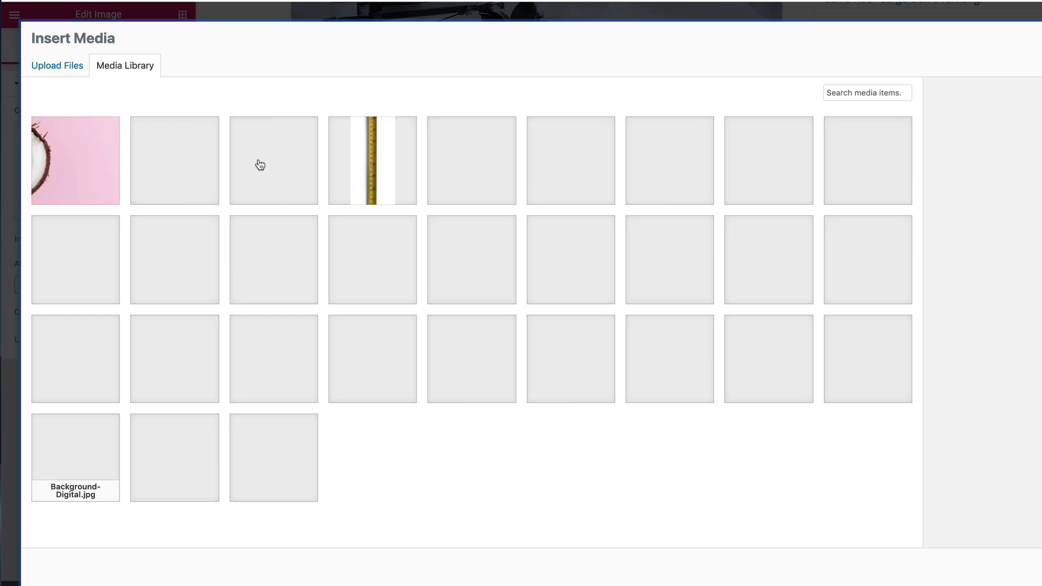
pyautogui.click(174, 160)
pyautogui.click(999, 567)
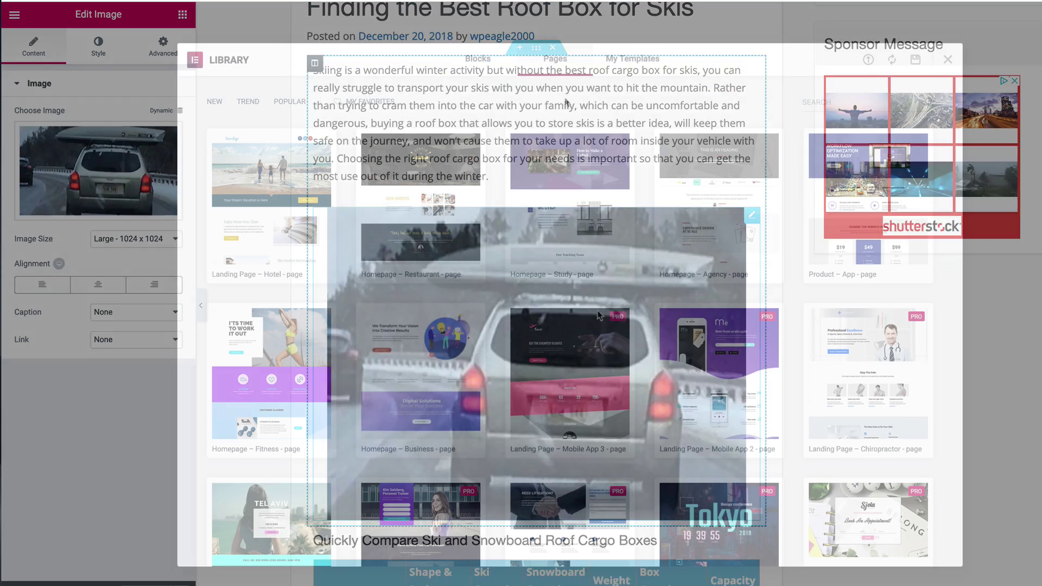
# - Scroll through the Pages templates, then switch the Library to Blocks and browse its grid
pyautogui.scroll(-6, 521, 124)
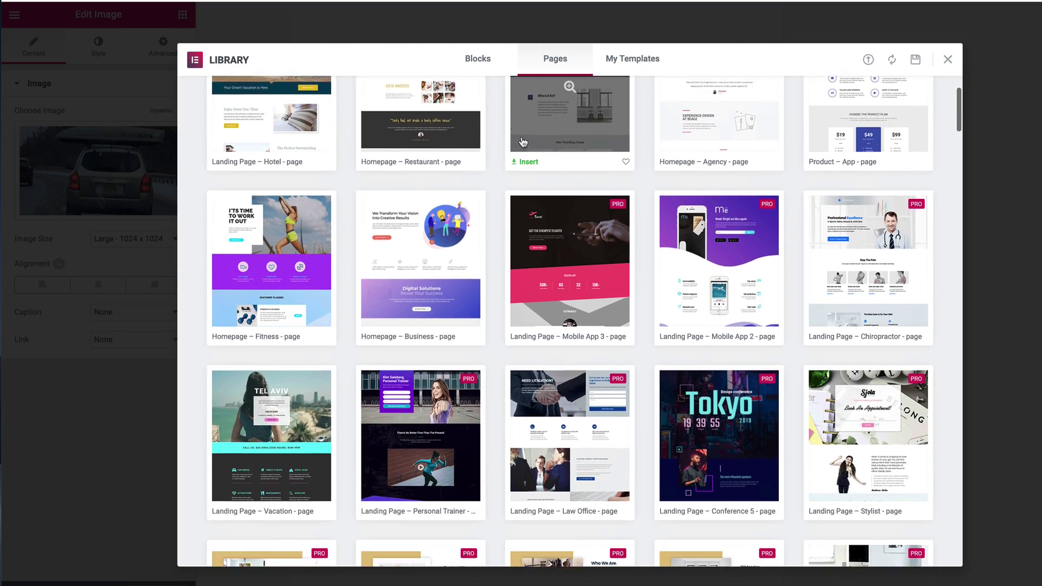
pyautogui.scroll(-10, 522, 142)
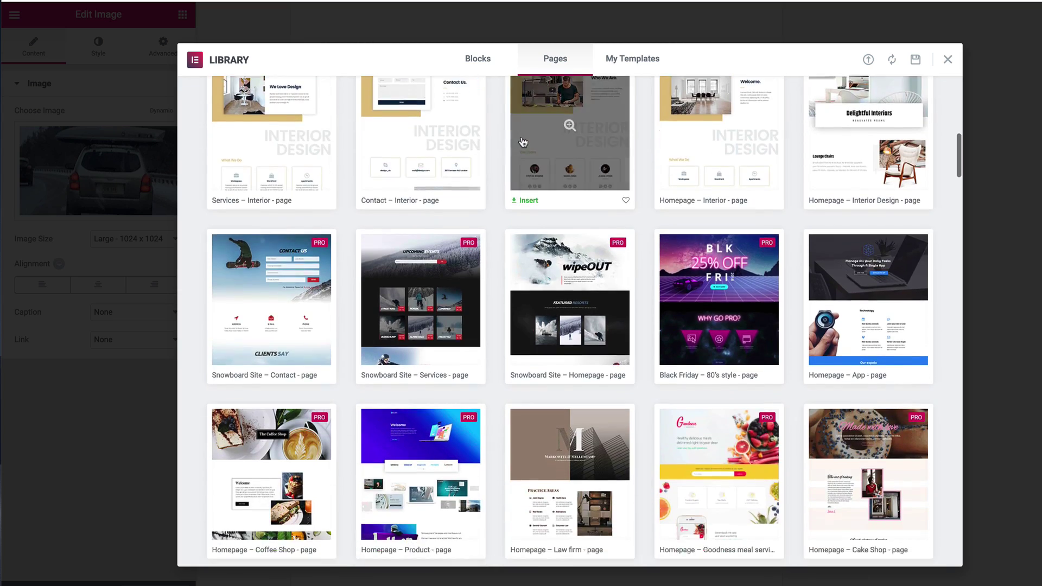
pyautogui.scroll(-10, 522, 143)
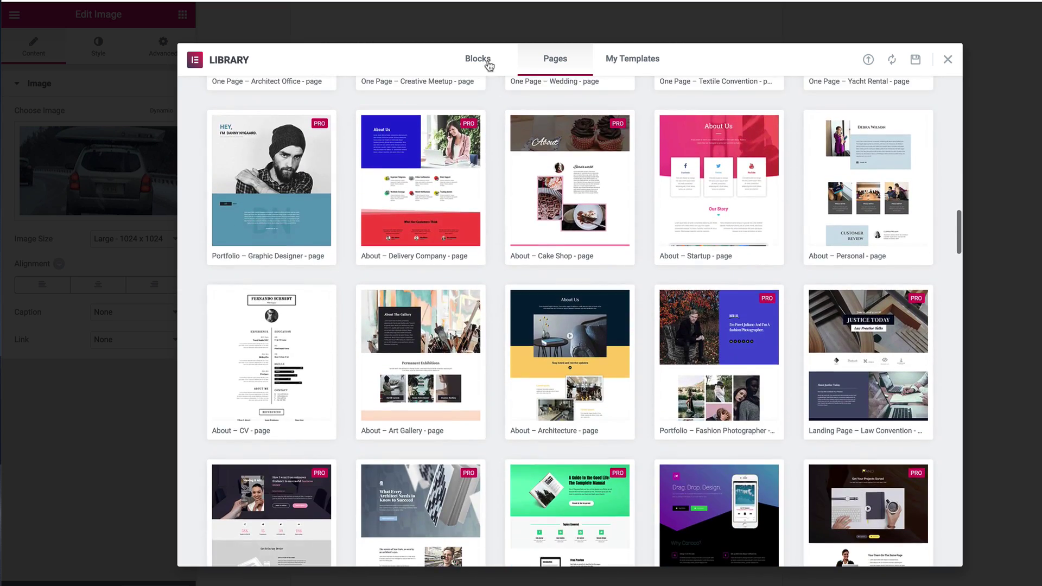
pyautogui.click(486, 61)
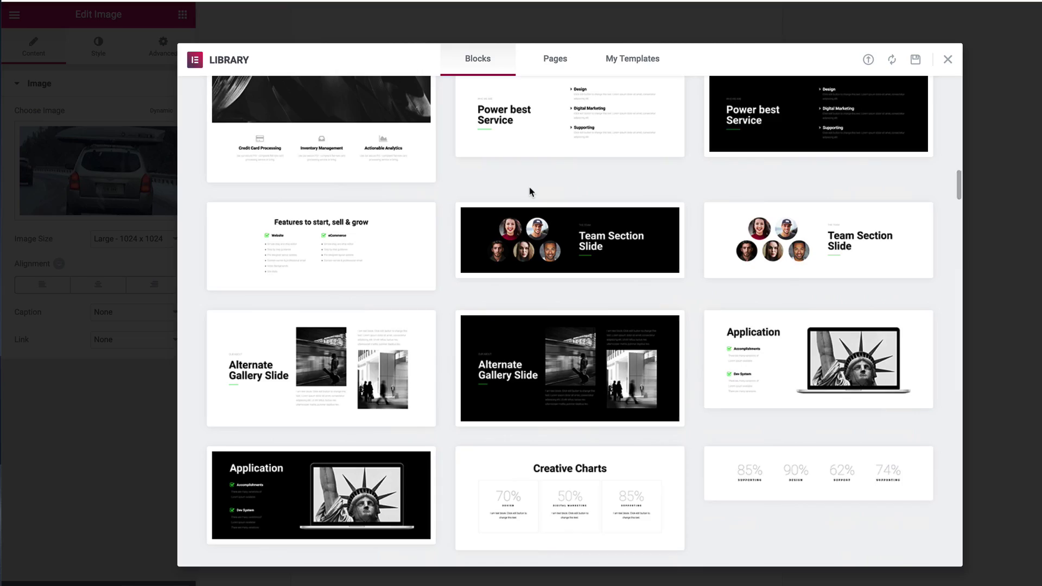
pyautogui.scroll(-8, 530, 192)
pyautogui.scroll(-1, 531, 193)
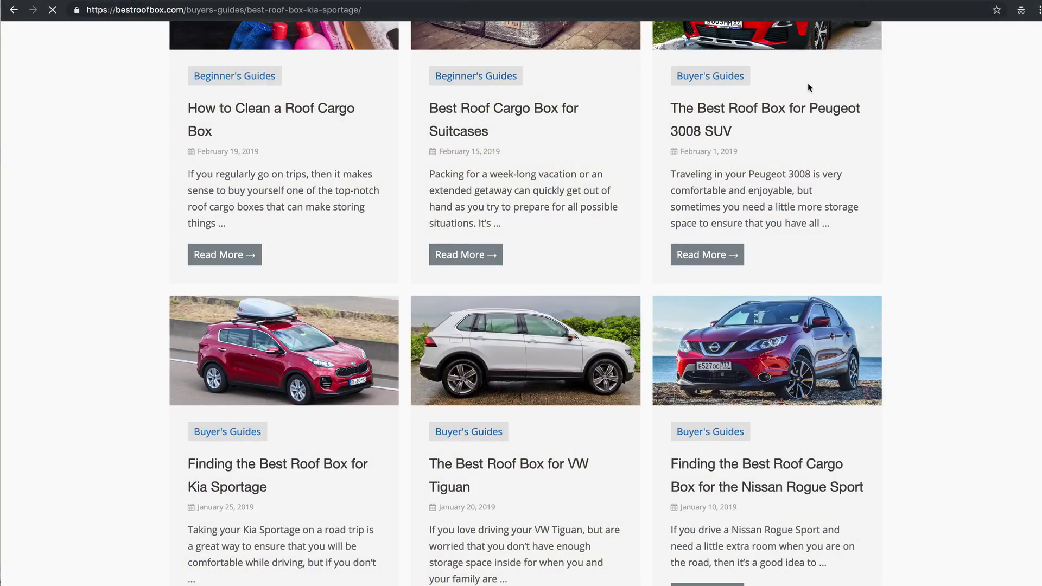
# - Scroll the Kia Sportage article down to its Roof Boxes Overview table
pyautogui.scroll(-5, 799, 215)
pyautogui.scroll(-6, 798, 215)
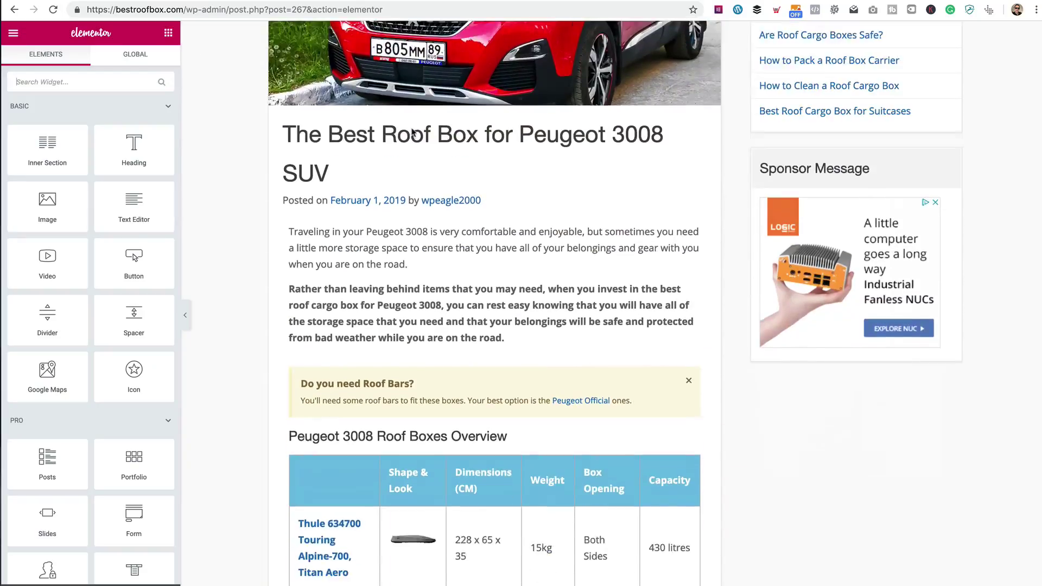
# - Save the roof box table as the global widget 'Affiliate Products Table 1'
pyautogui.scroll(-6, 413, 132)
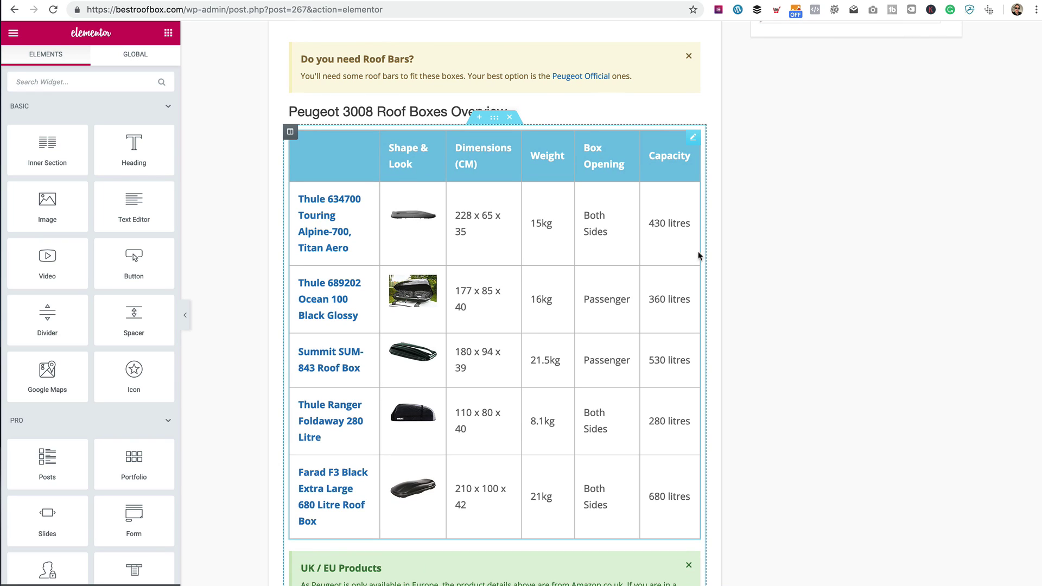
pyautogui.rightClick(524, 229)
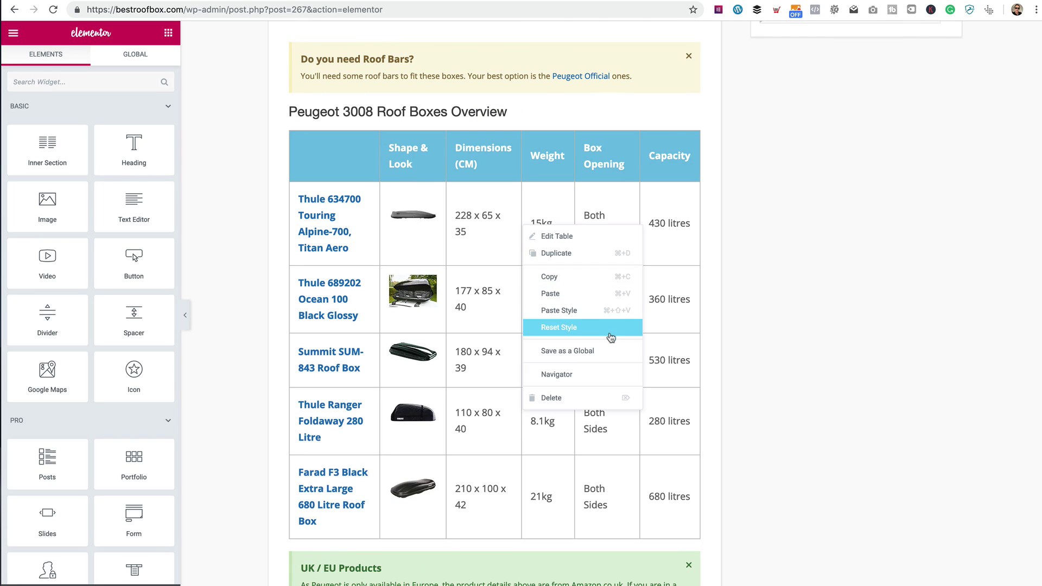
pyautogui.click(604, 357)
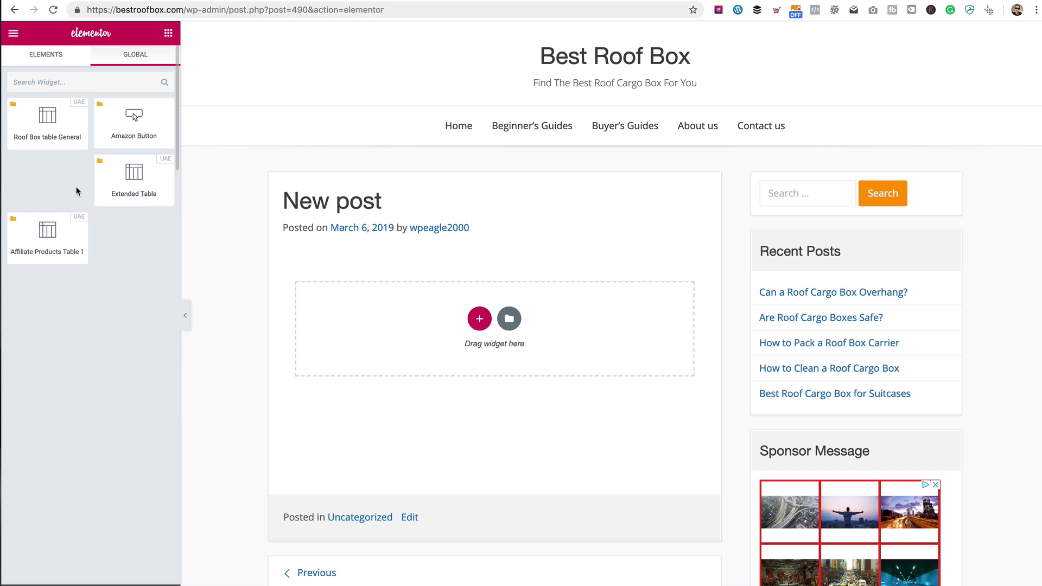
# - Insert the global table into another post and unlink it from its global version
pyautogui.moveTo(76, 233); pyautogui.dragTo(320, 285)
pyautogui.scroll(-4, 402, 293)
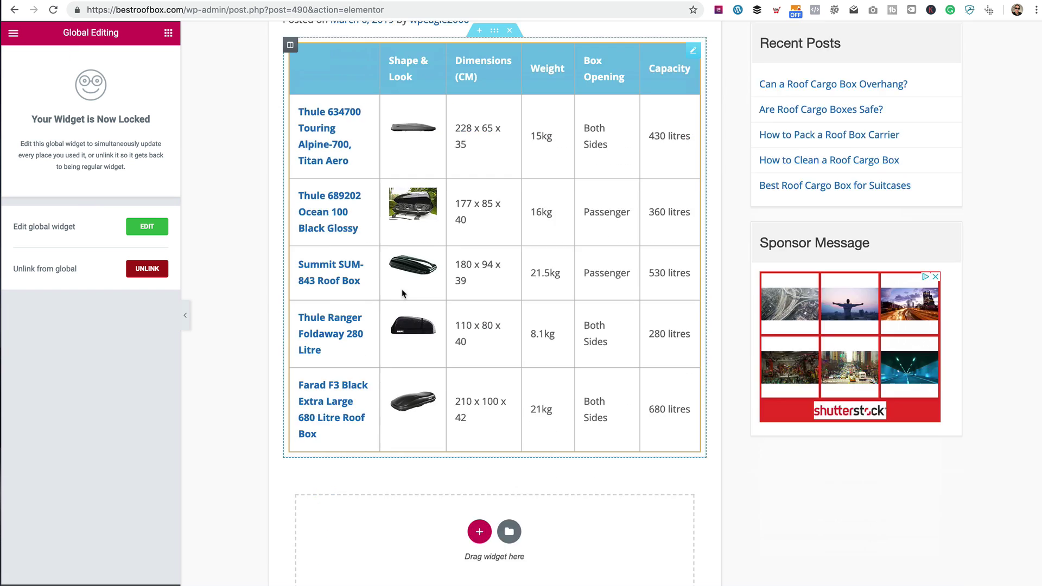
pyautogui.scroll(-4, 446, 254)
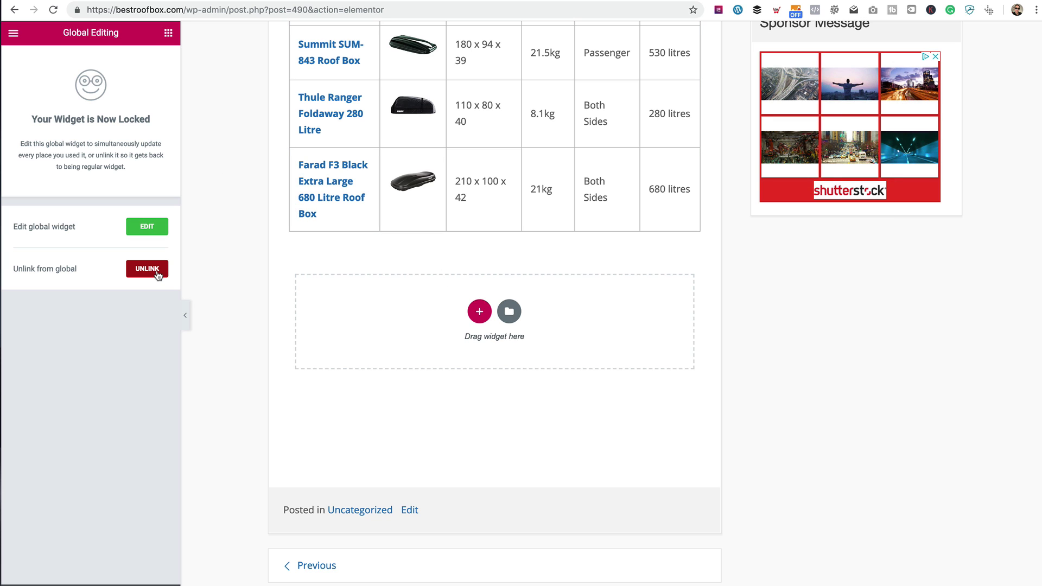
pyautogui.click(157, 274)
pyautogui.click(601, 347)
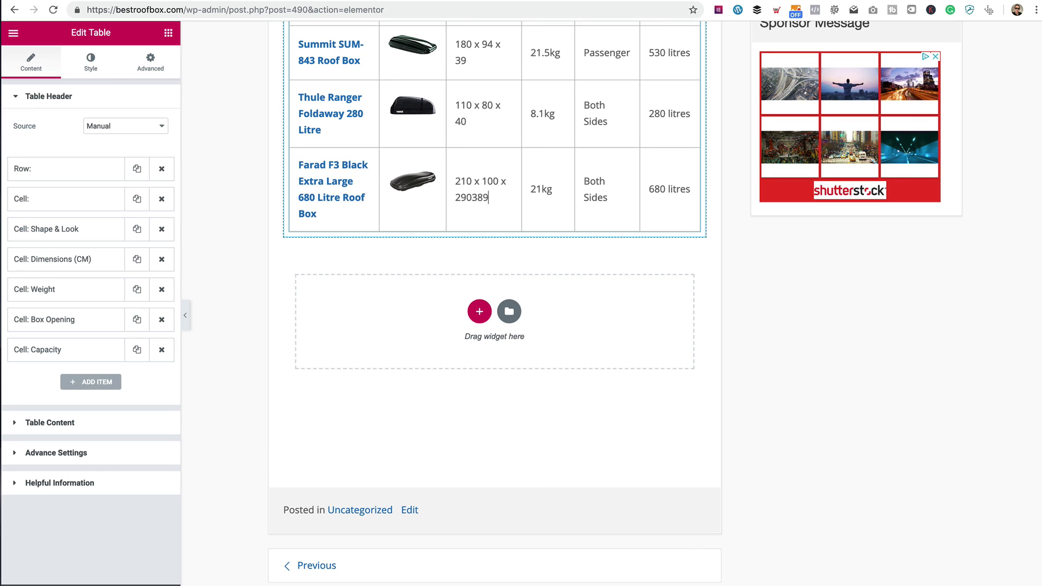
# - Place the global Amazon Button widget below the roof box table
pyautogui.click(169, 33)
pyautogui.click(135, 55)
pyautogui.moveTo(134, 119); pyautogui.dragTo(460, 233)
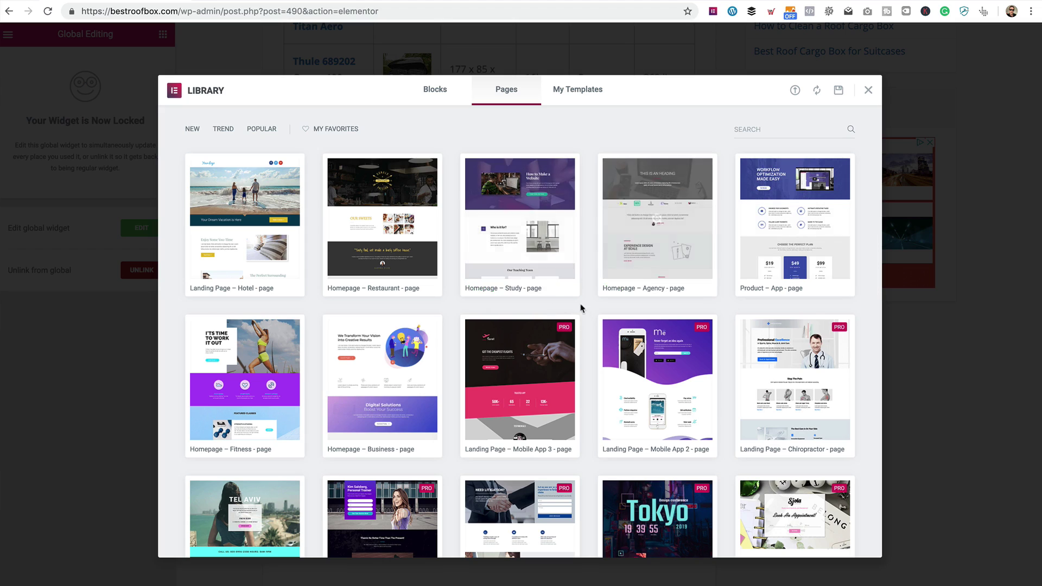
pyautogui.scroll(-9, 624, 355)
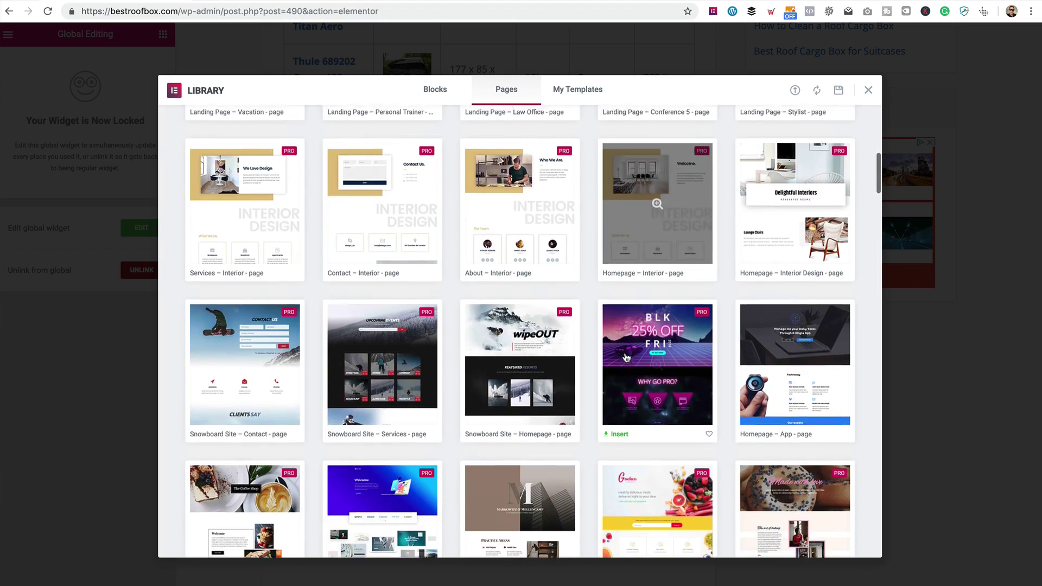
pyautogui.scroll(-6, 626, 357)
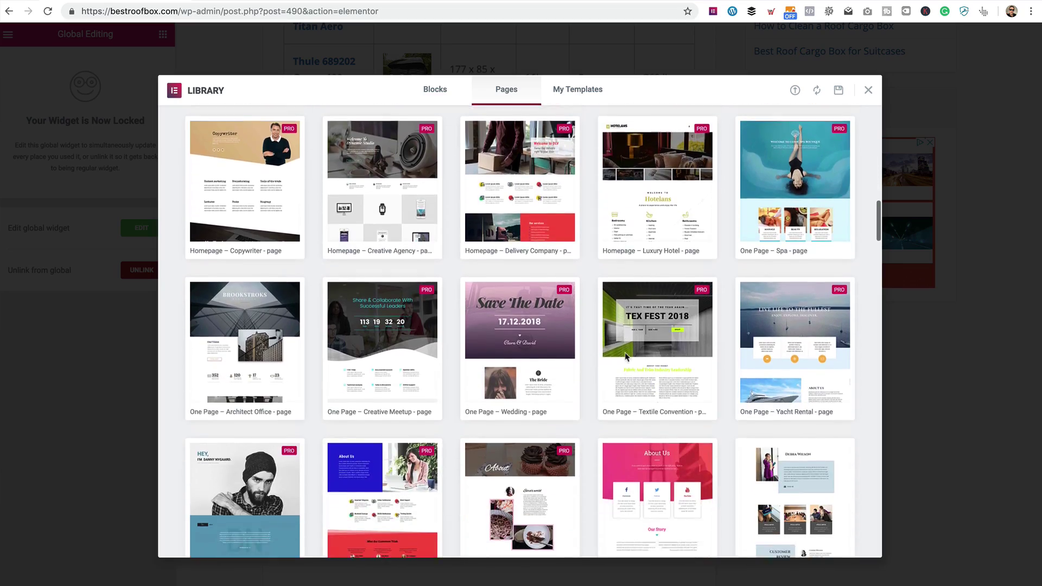
pyautogui.scroll(-9, 626, 356)
pyautogui.scroll(-12, 626, 357)
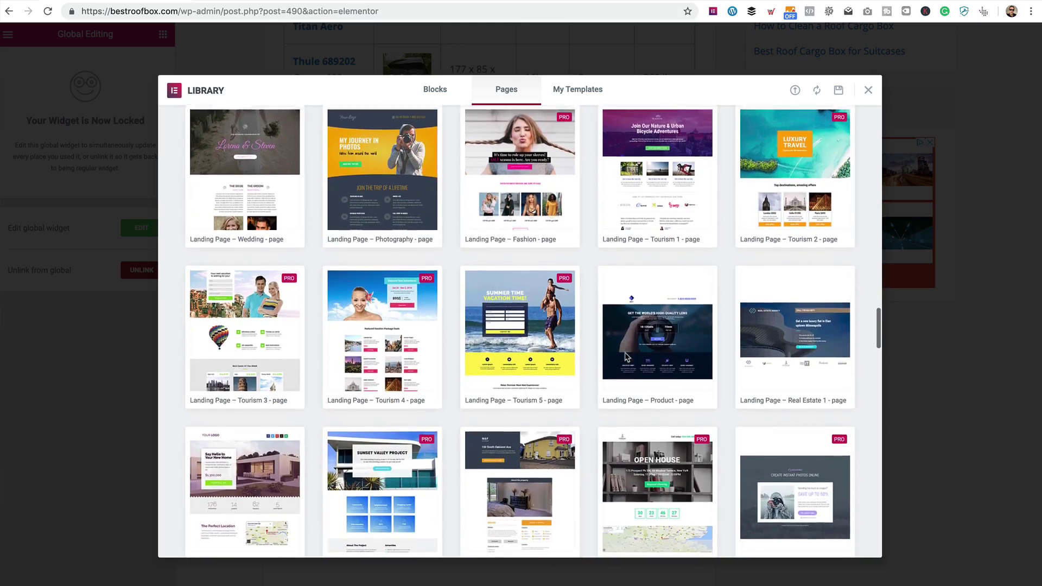
pyautogui.scroll(-11, 627, 356)
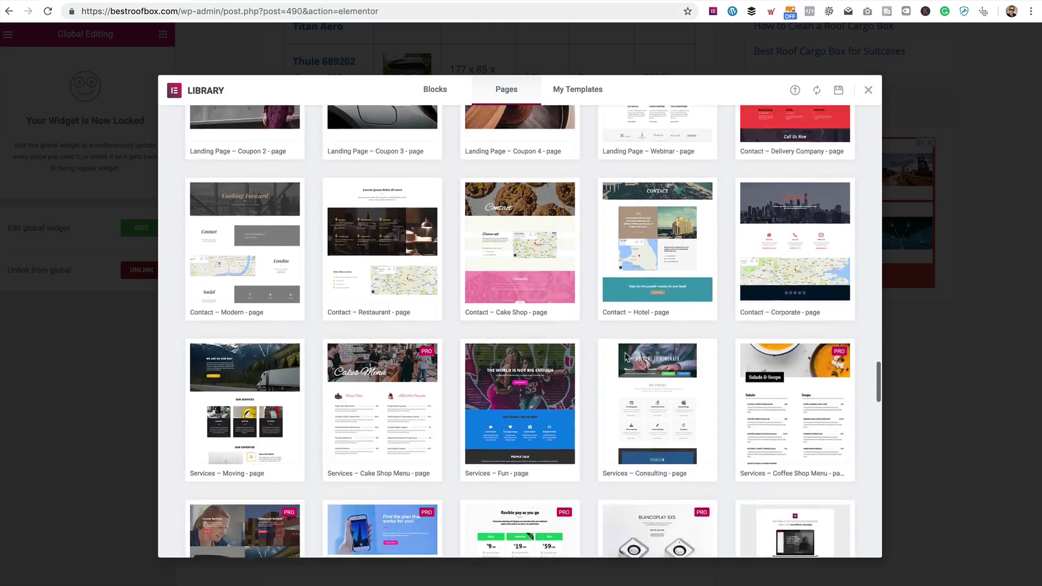
pyautogui.scroll(-12, 627, 356)
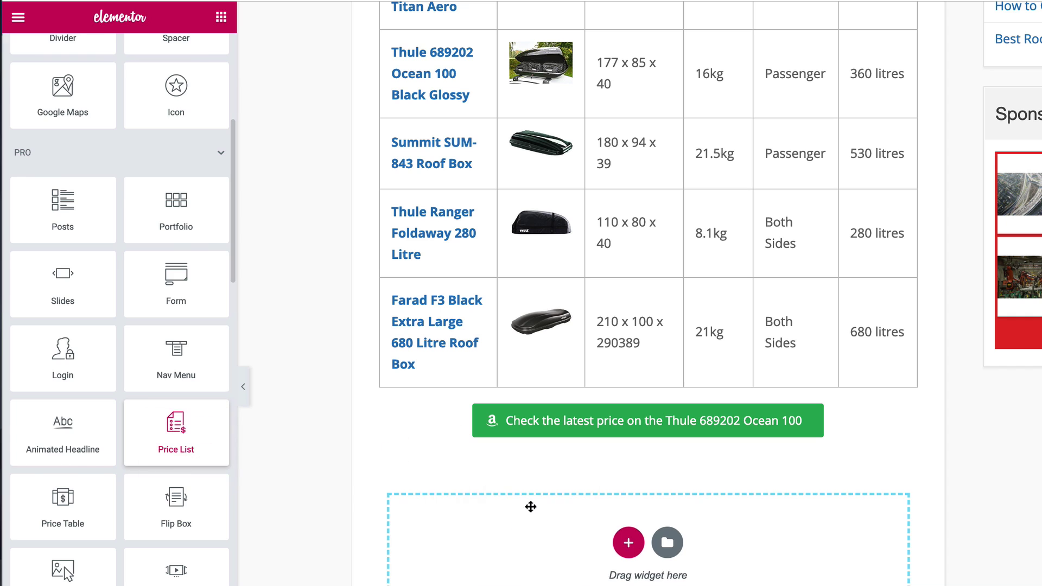
# - Add Price List, Testimonial Carousel, Call to Action and Countdown widgets below the price button
pyautogui.moveTo(531, 508); pyautogui.dragTo(531, 507)
pyautogui.click(220, 17)
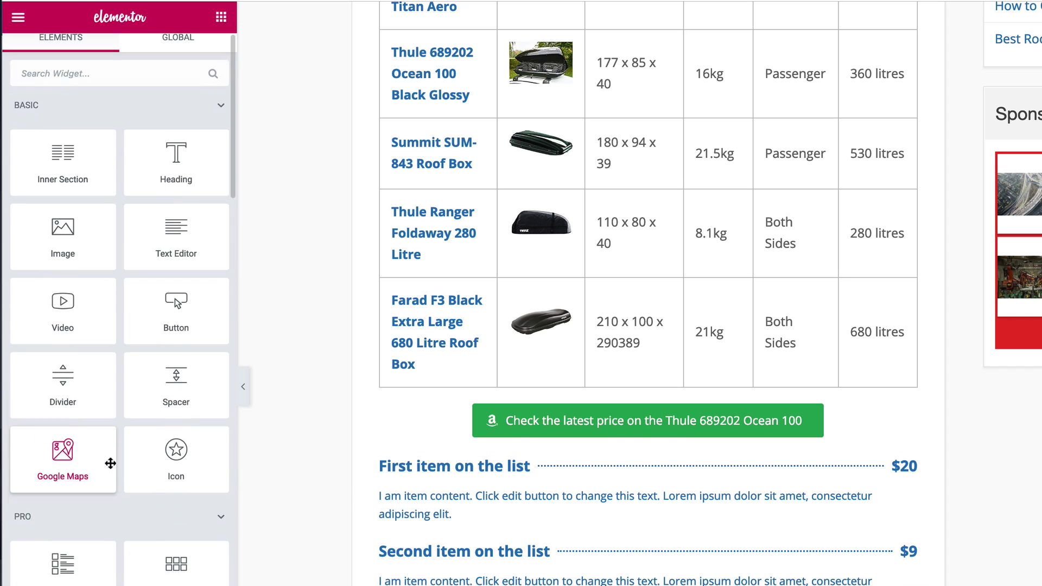
pyautogui.scroll(-10, 112, 529)
pyautogui.moveTo(63, 428); pyautogui.dragTo(646, 542)
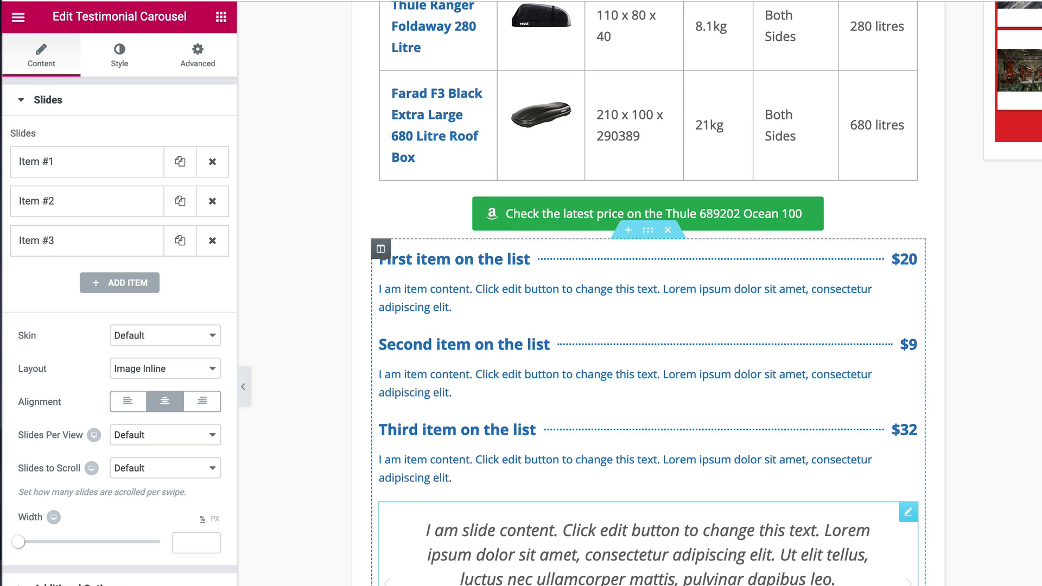
pyautogui.click(229, 20)
pyautogui.scroll(-5, 547, 487)
pyautogui.moveTo(62, 580); pyautogui.dragTo(711, 456)
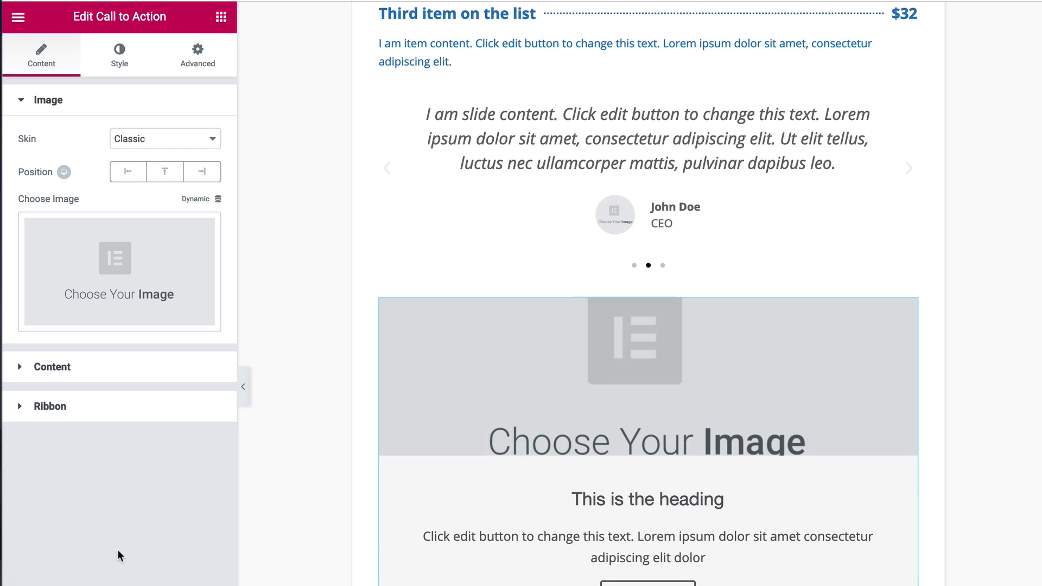
pyautogui.click(221, 17)
pyautogui.scroll(-10, 134, 393)
pyautogui.click(73, 522)
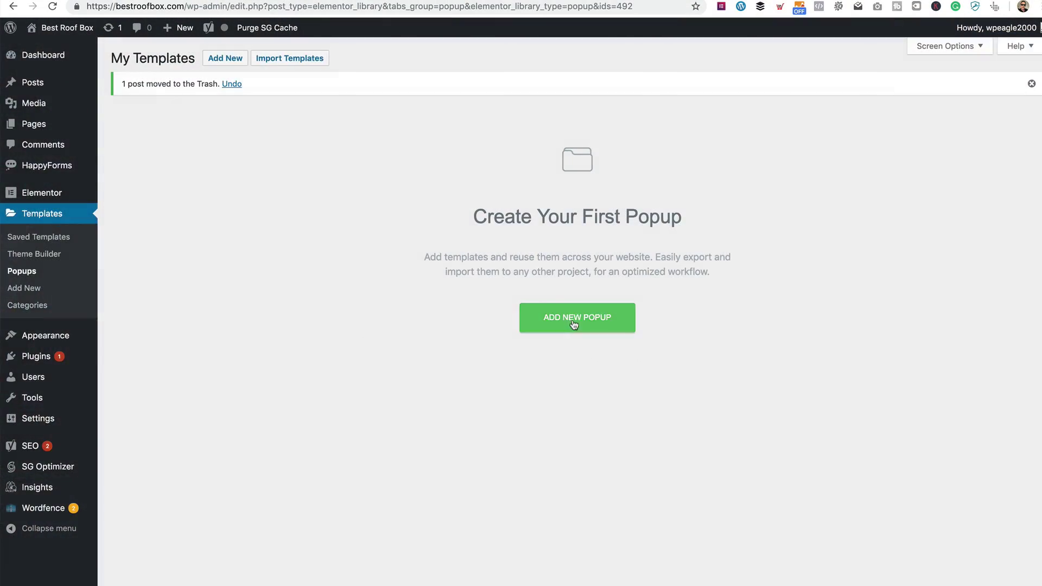
# - Create a new popup template named 'popup' from the Popups templates page
pyautogui.click(573, 320)
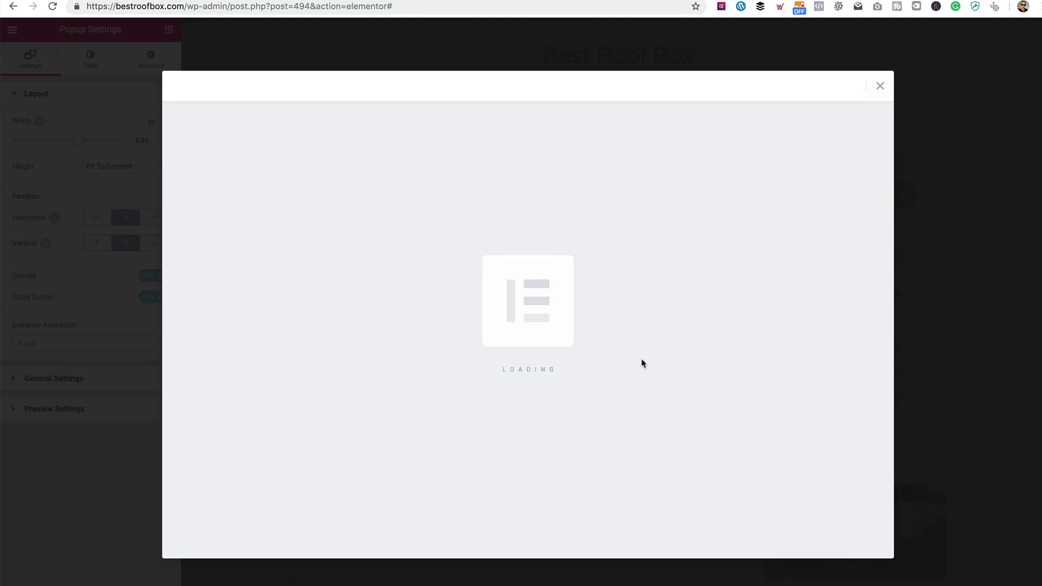
# - Preview the We Want To Hear From You, Wait a Minute and Get in Touch popup templates
pyautogui.scroll(-15, 577, 262)
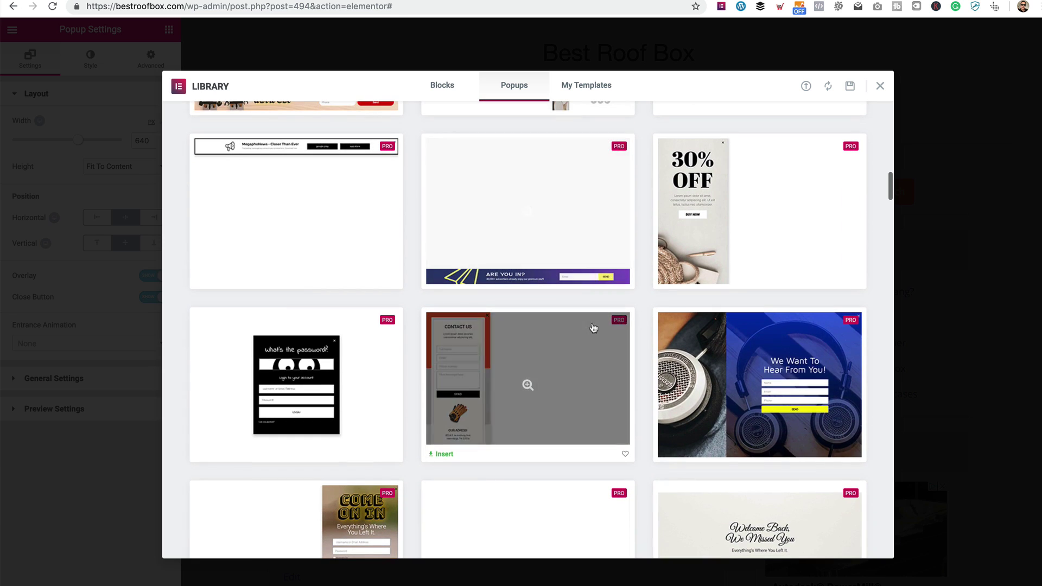
pyautogui.click(759, 386)
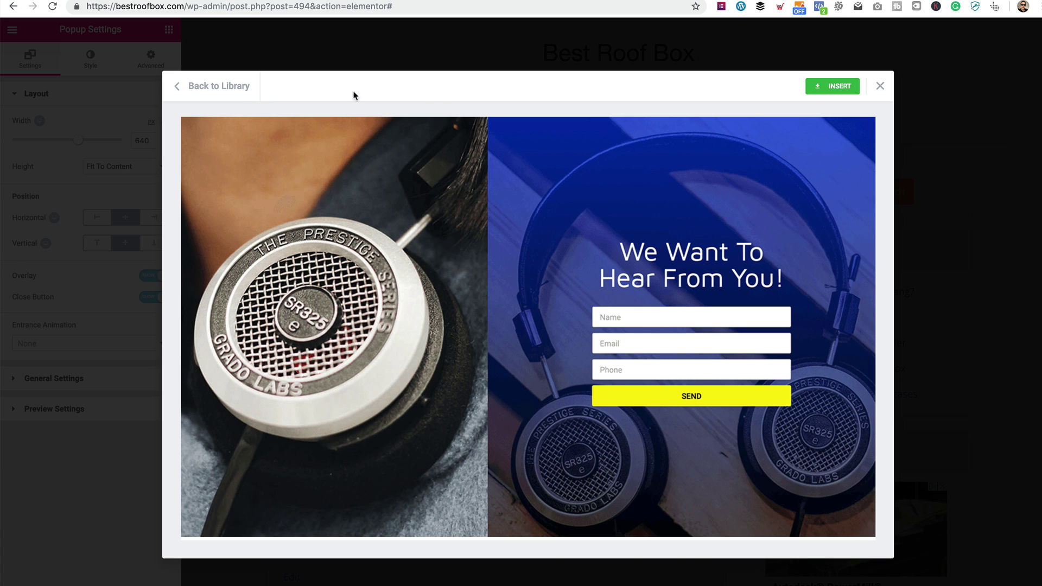
pyautogui.click(236, 91)
pyautogui.scroll(-10, 514, 295)
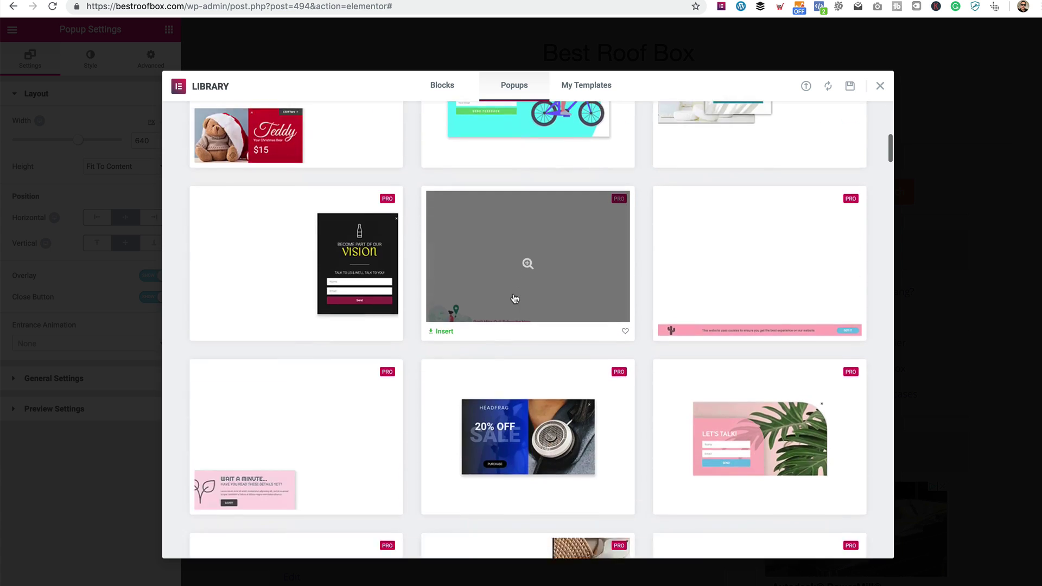
pyautogui.scroll(-4, 514, 296)
pyautogui.click(296, 187)
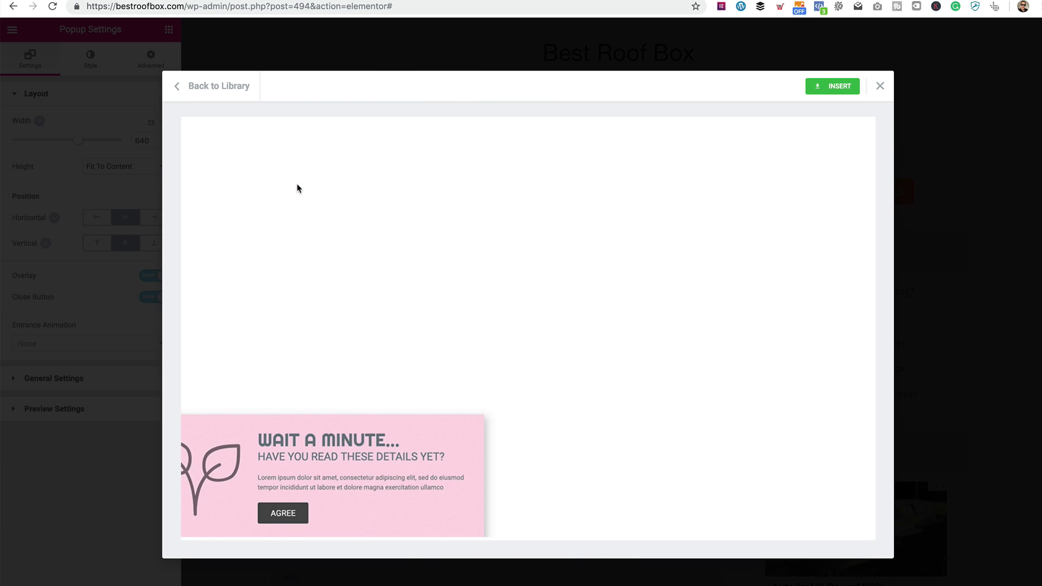
pyautogui.click(213, 87)
pyautogui.scroll(-10, 483, 255)
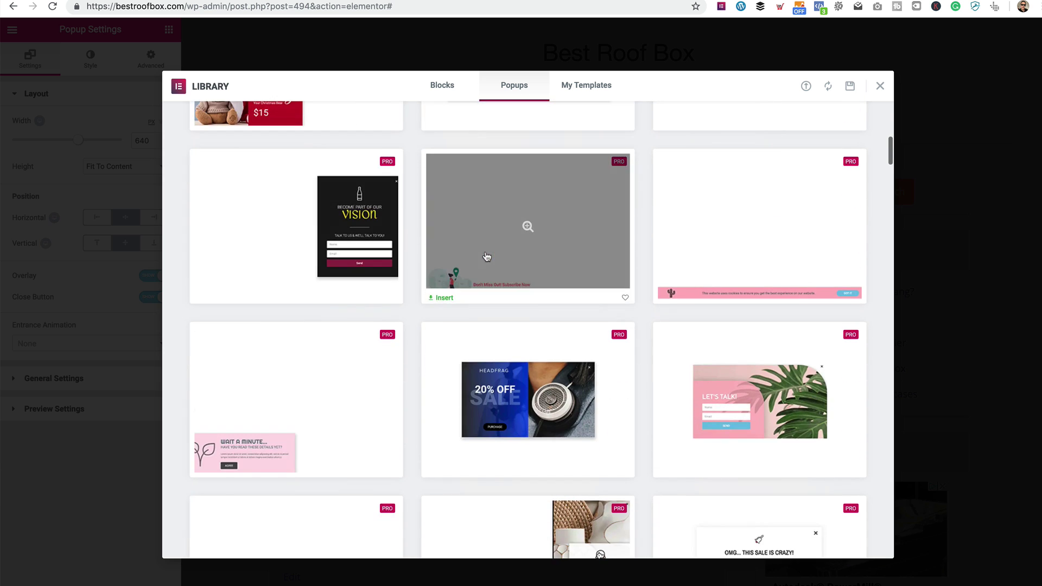
pyautogui.click(298, 188)
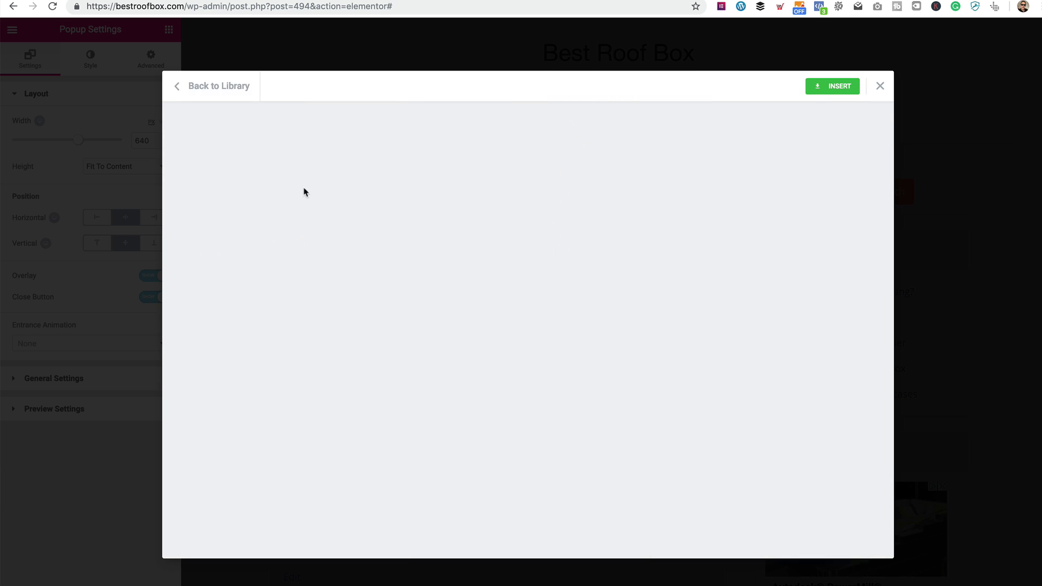